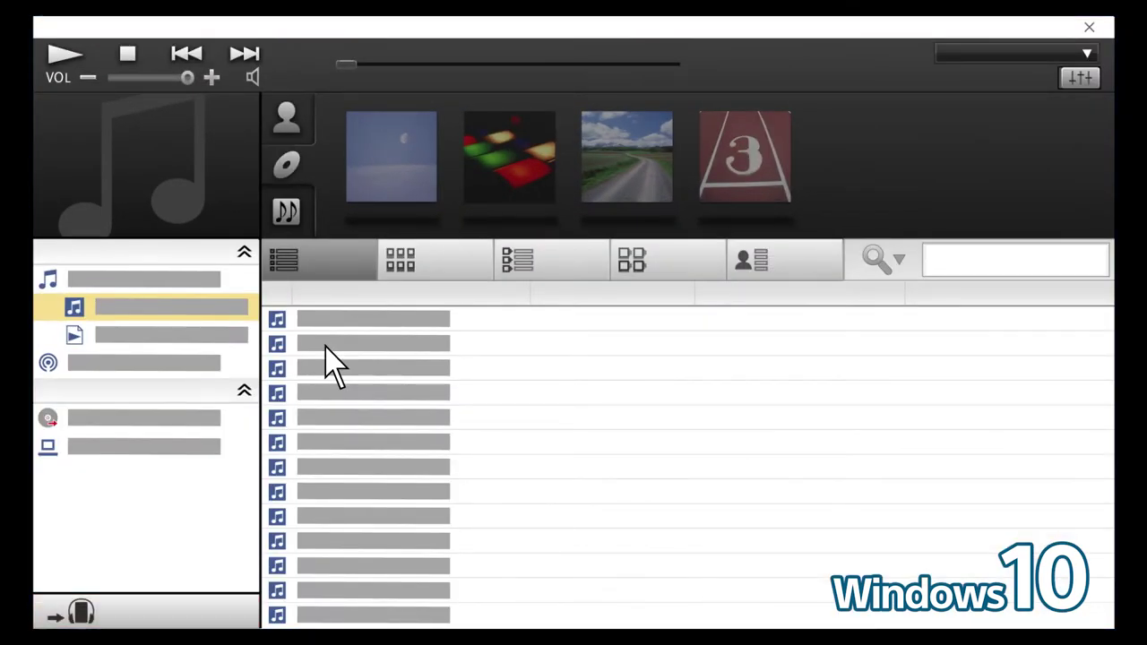
Try to show the portable player's transfer view in the music library, and view the WALKMAN storage from This PC
left_click(184, 623)
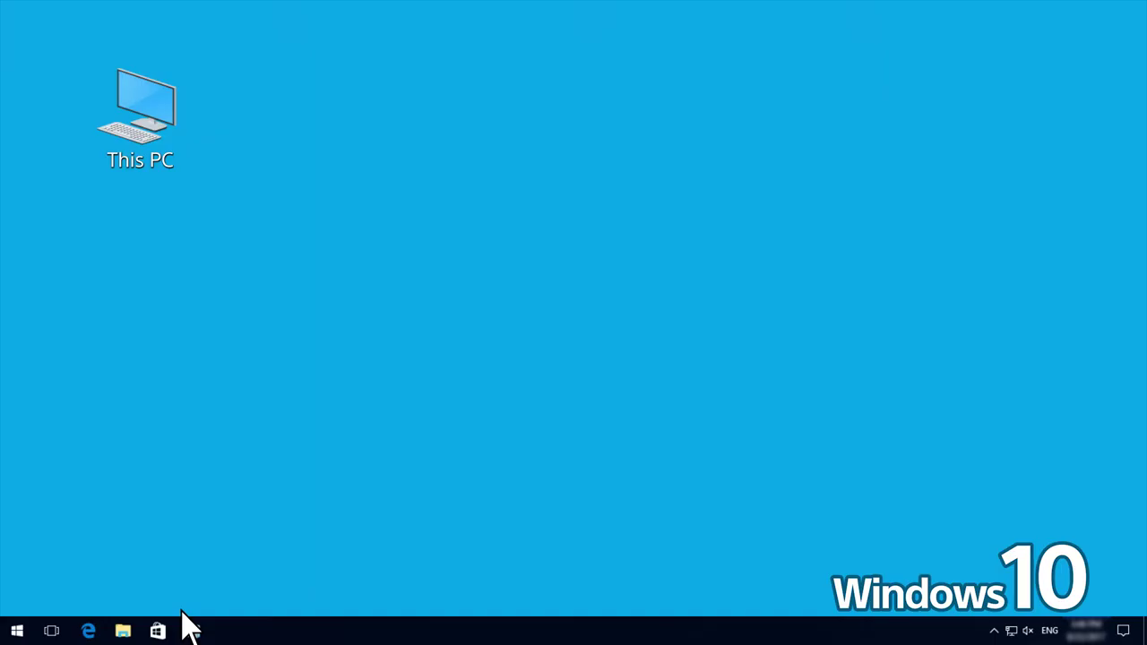
left_click(150, 170)
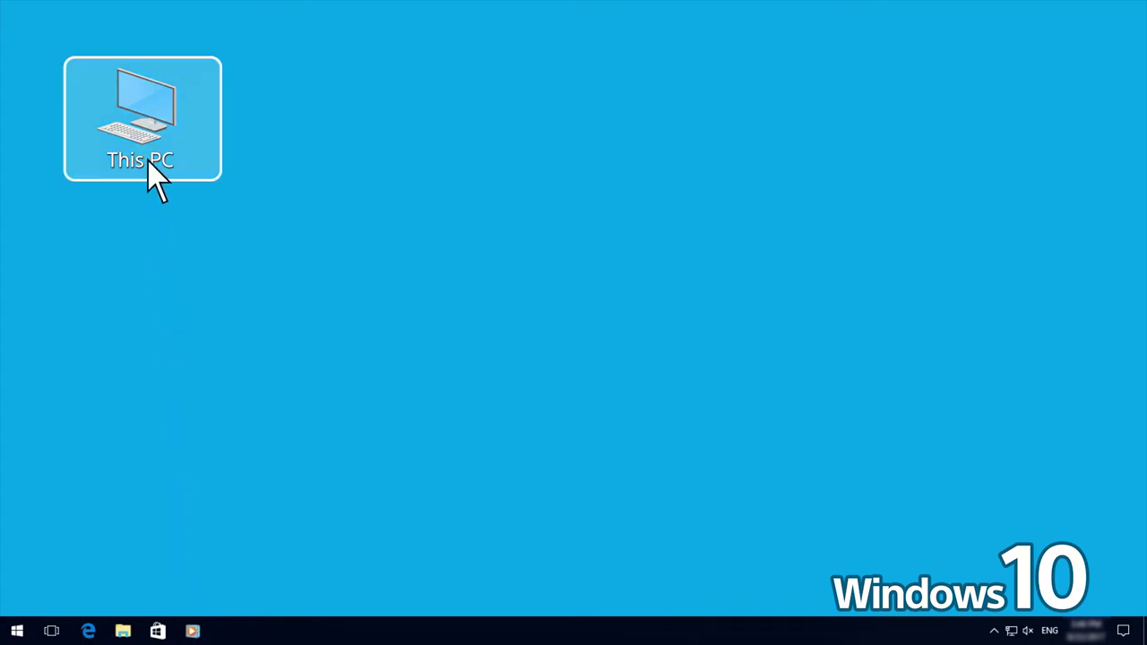
double_click(150, 170)
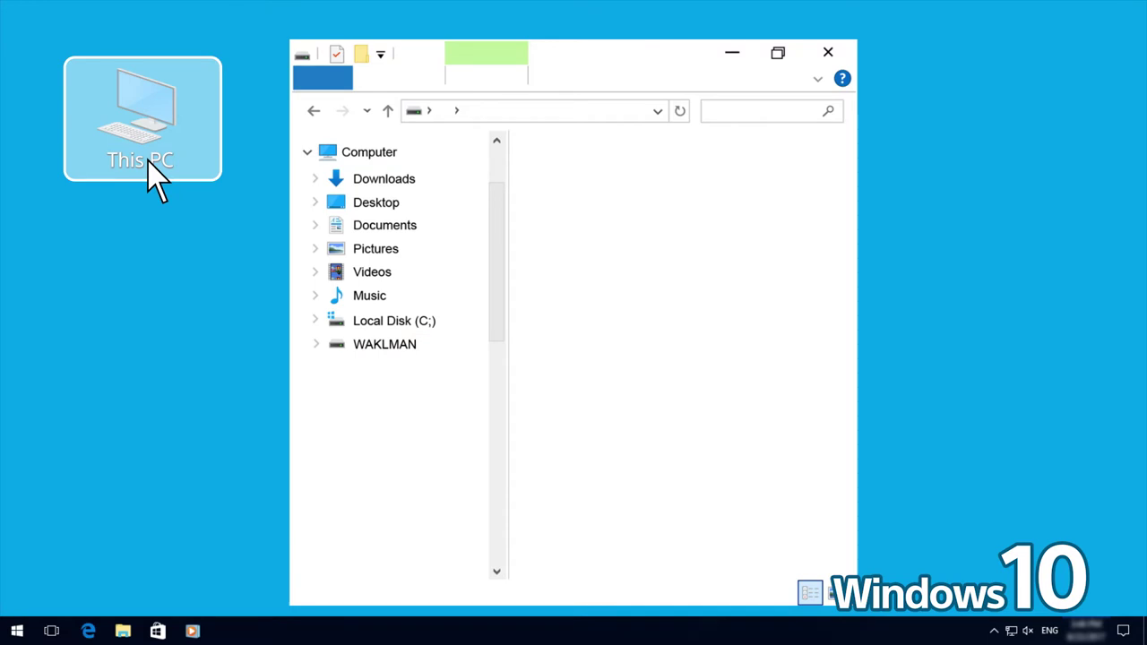
left_click(424, 348)
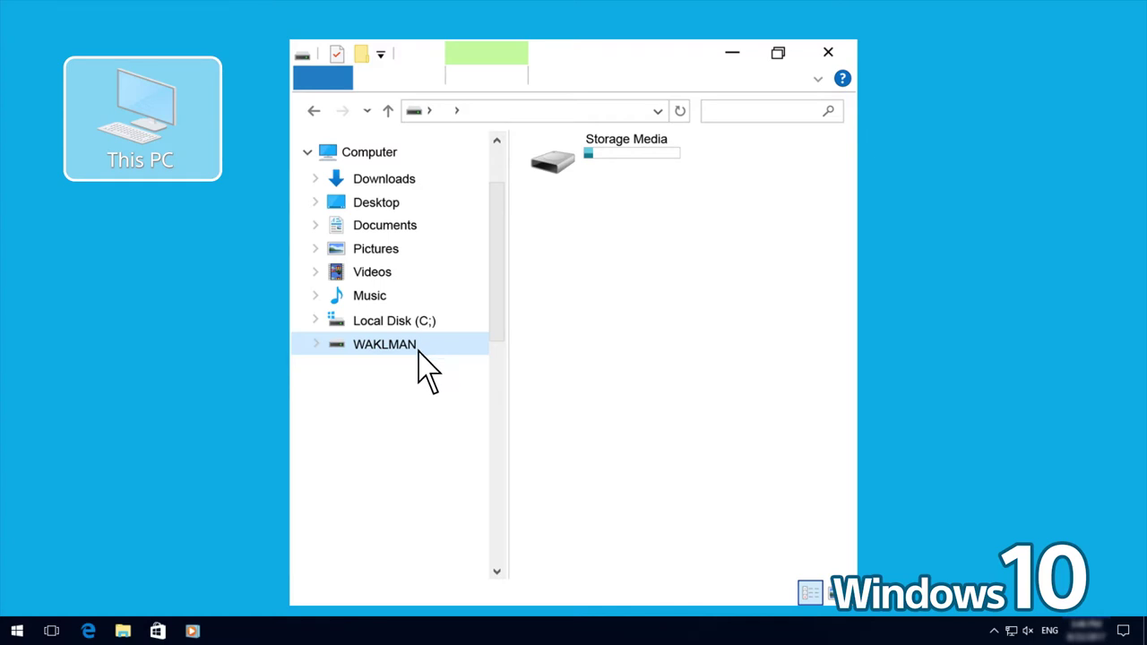
Open Device Manager and start a driver software update for the WALKMAN under Portable Devices
right_click(16, 631)
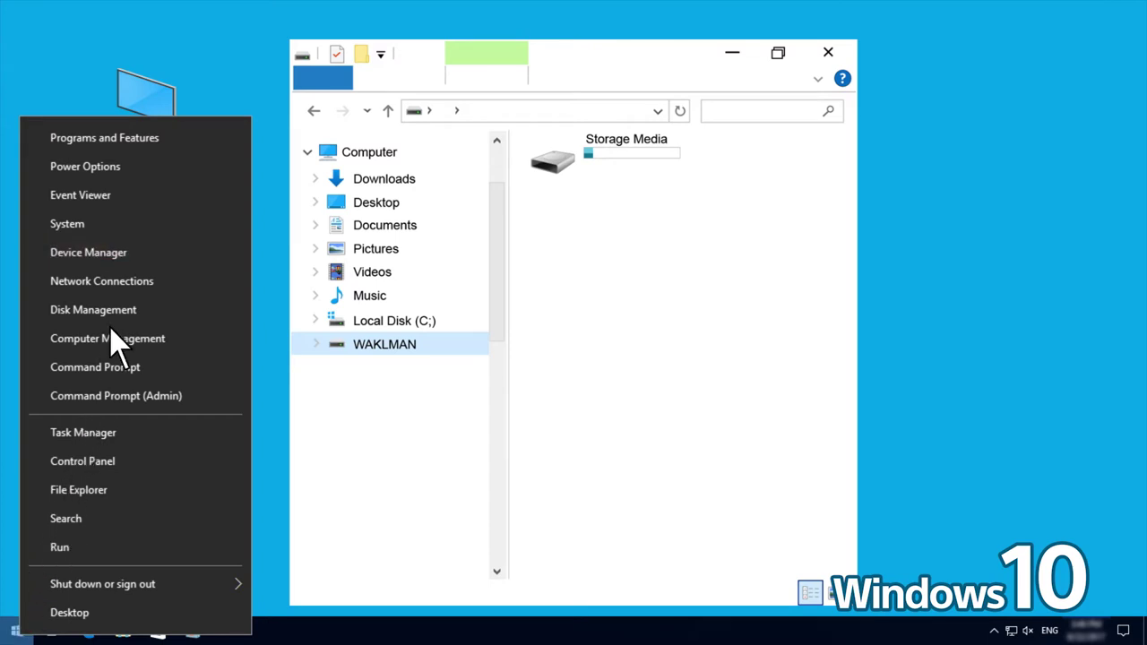
left_click(133, 254)
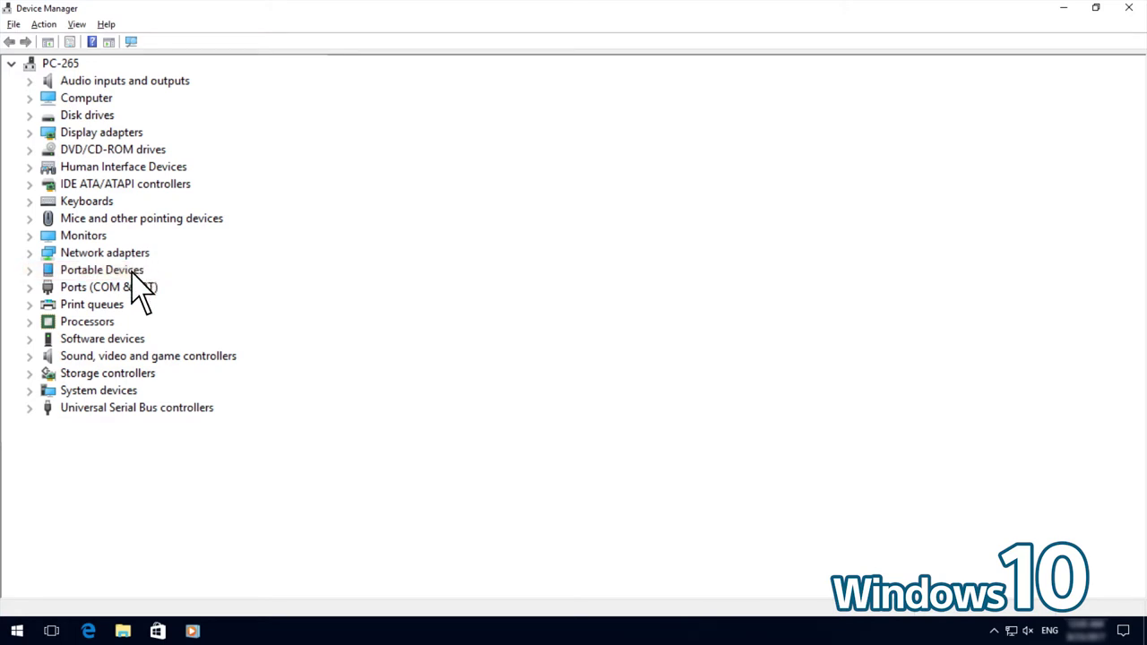
double_click(132, 274)
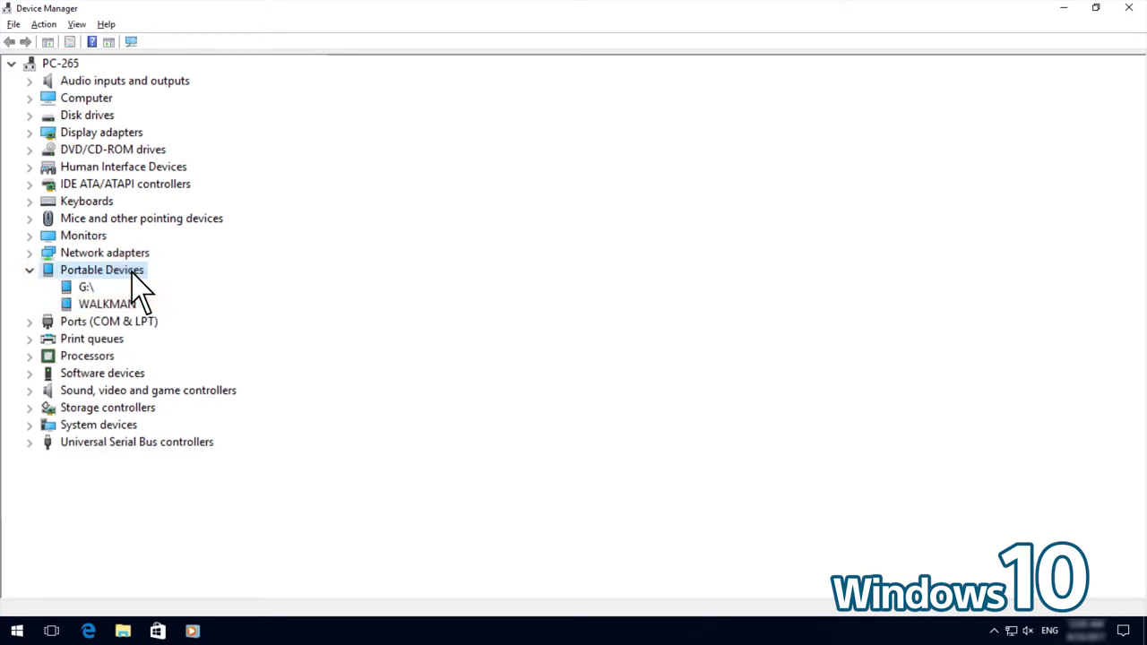
right_click(135, 305)
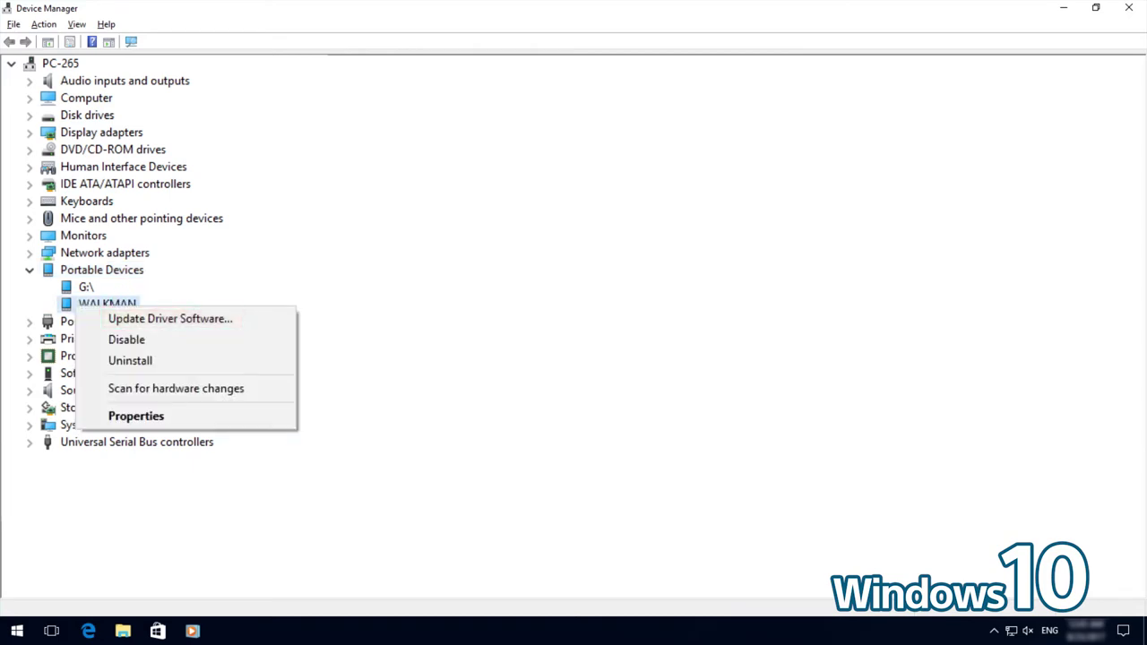
left_click(233, 319)
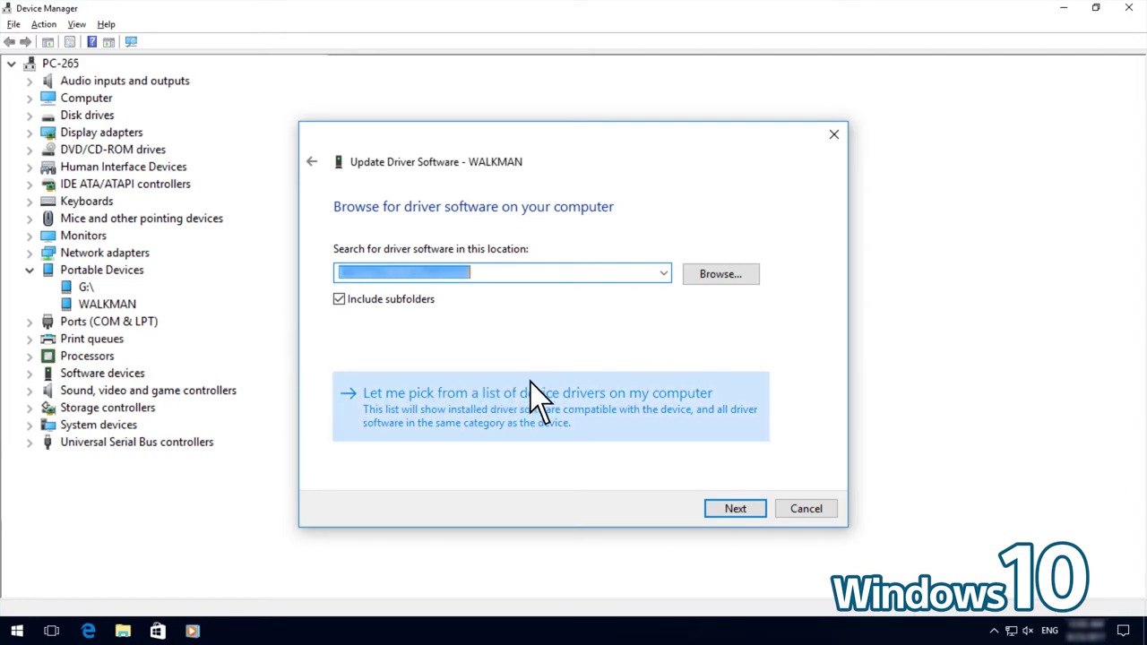
Install the USB Mass Storage Device driver from the computer's own driver list and show the device transfer view in Music Center
left_click(599, 414)
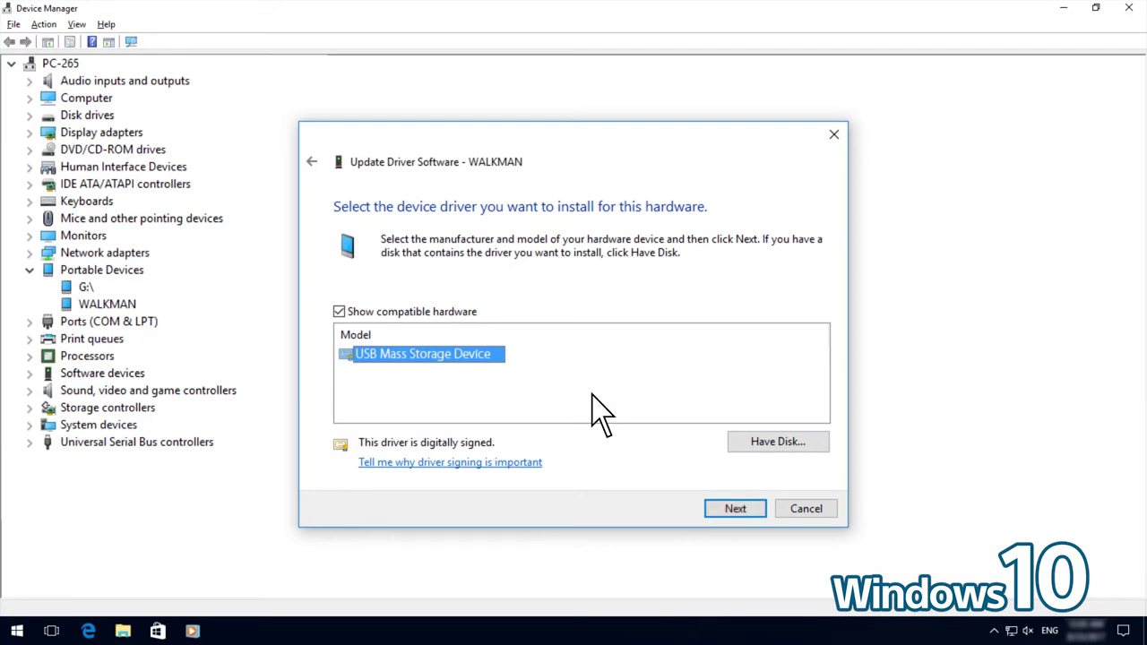
left_click(751, 509)
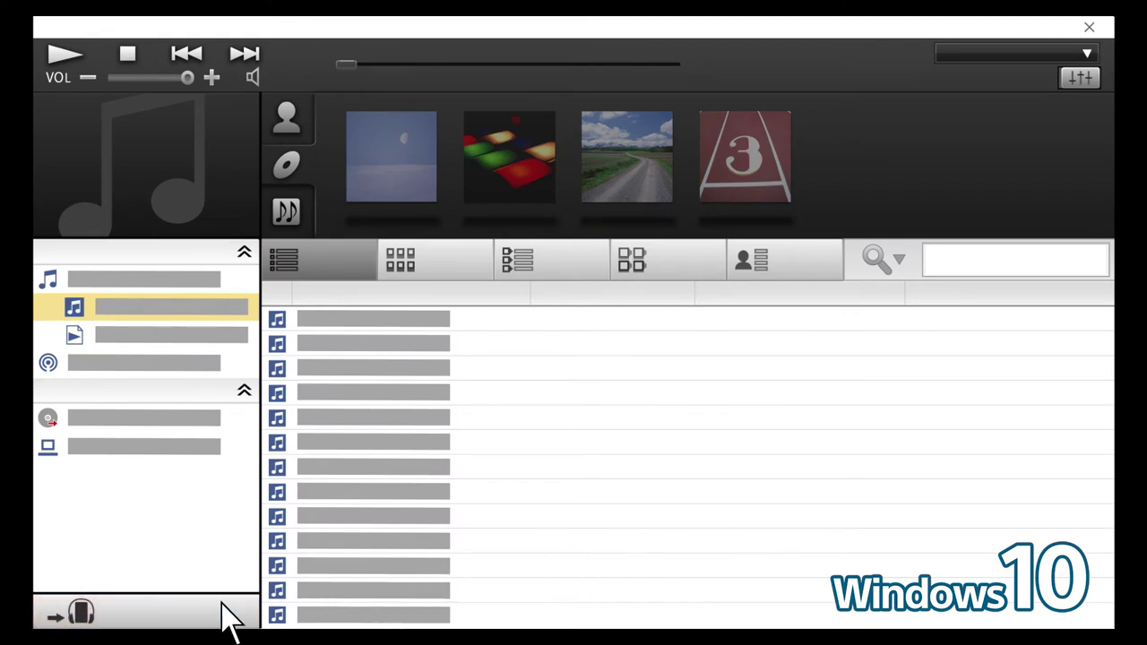
left_click(185, 618)
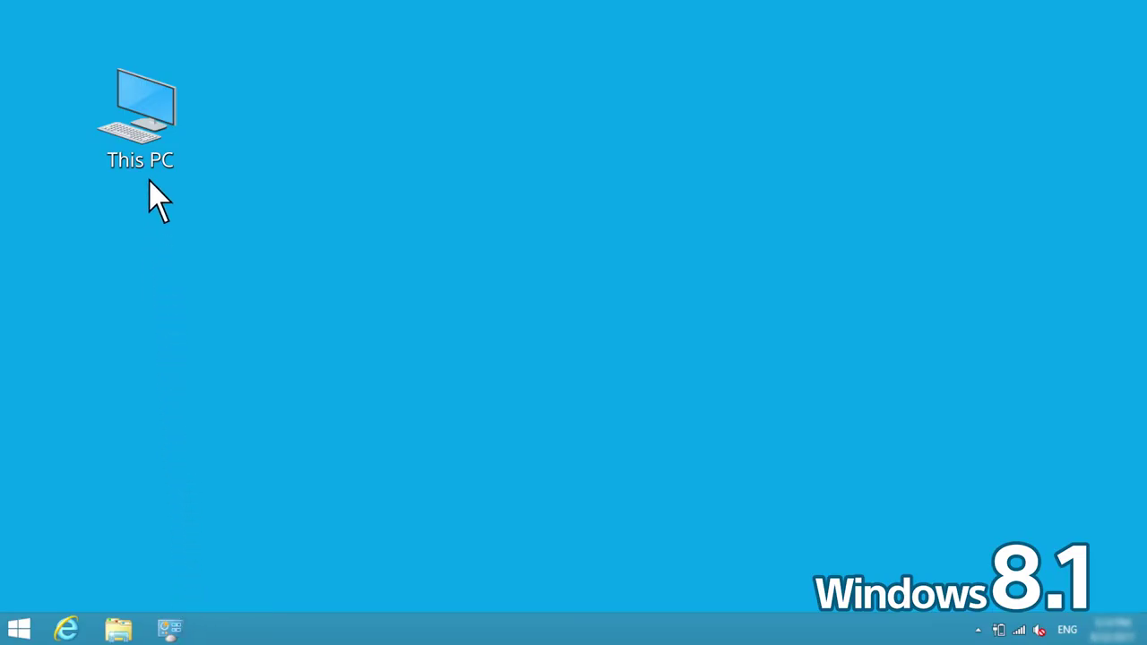
Open This PC on the Windows 8.1 desktop and view the storage of the WALKMAN
double_click(149, 165)
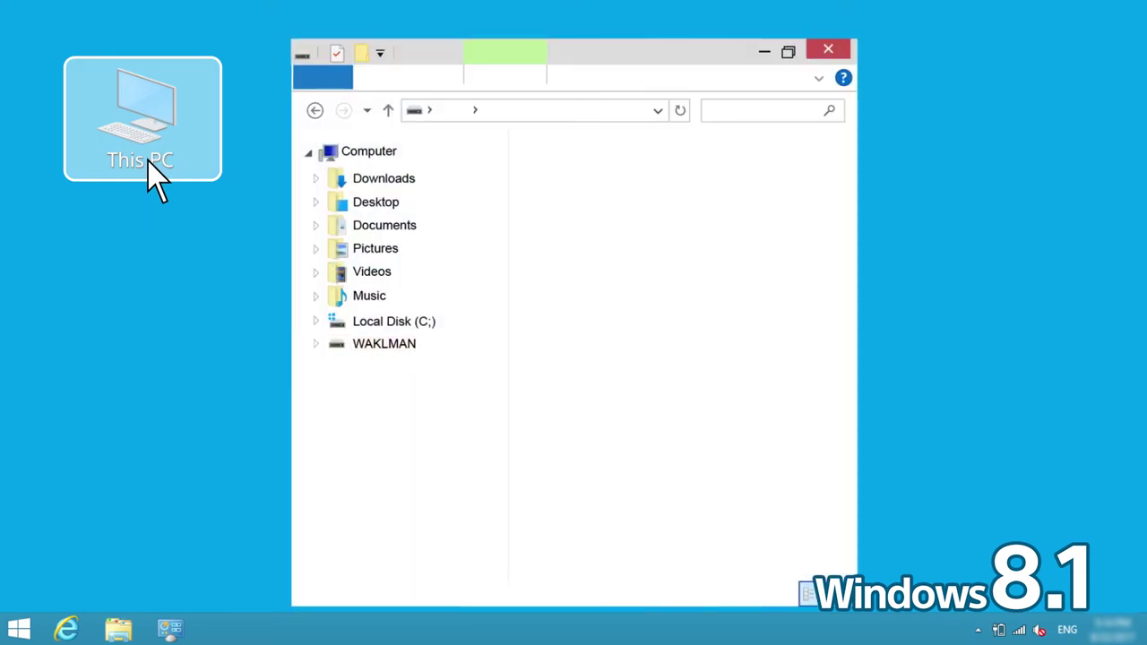
left_click(425, 348)
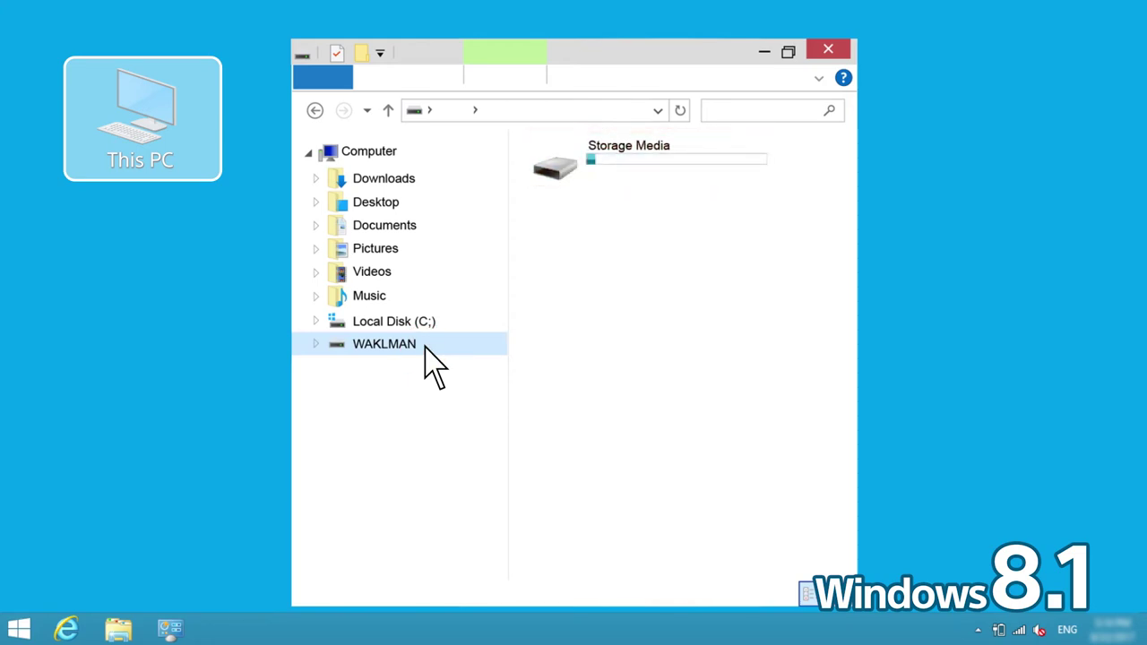
Open Device Manager in Windows 8.1 and start updating the driver software of the WALKMAN portable device
right_click(16, 627)
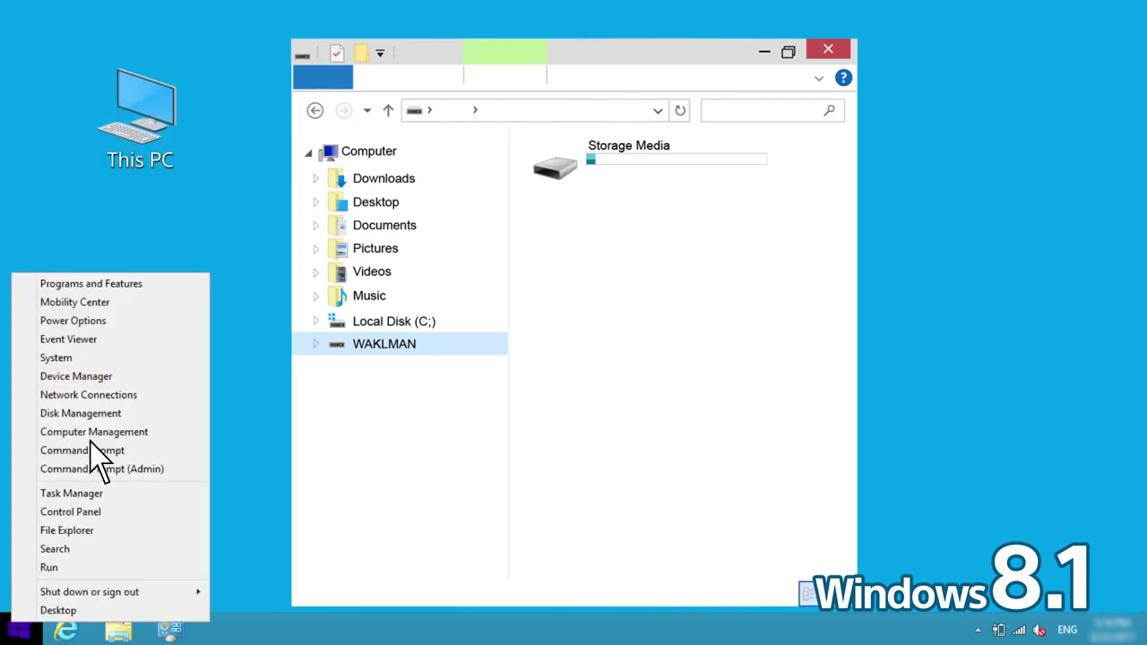
left_click(114, 378)
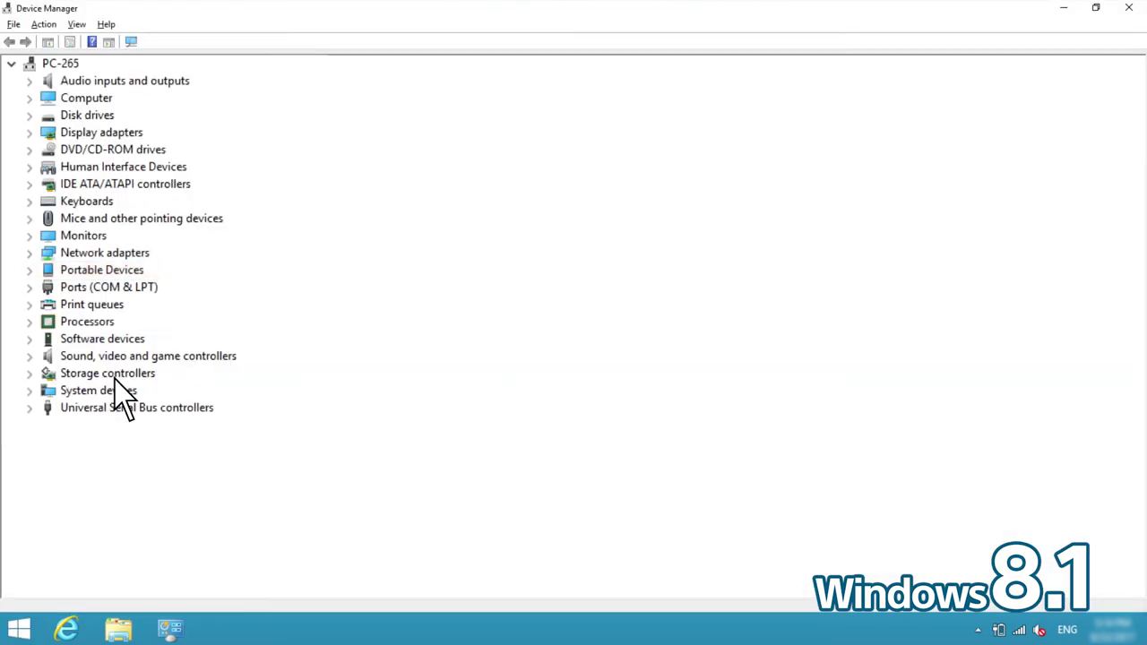
double_click(133, 272)
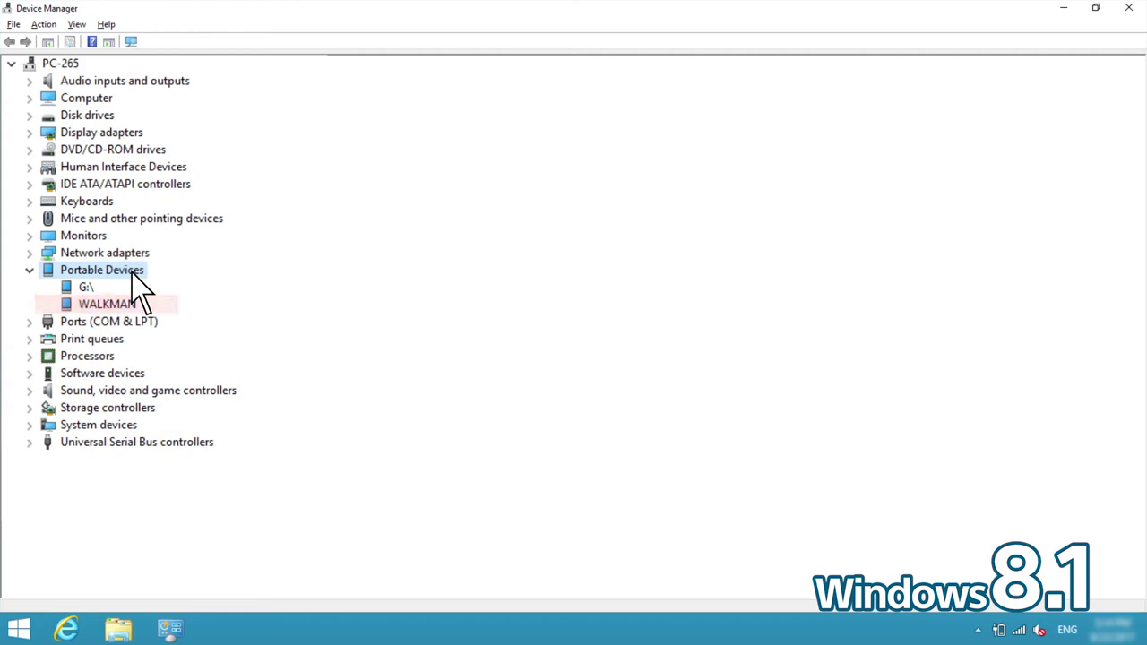
right_click(136, 305)
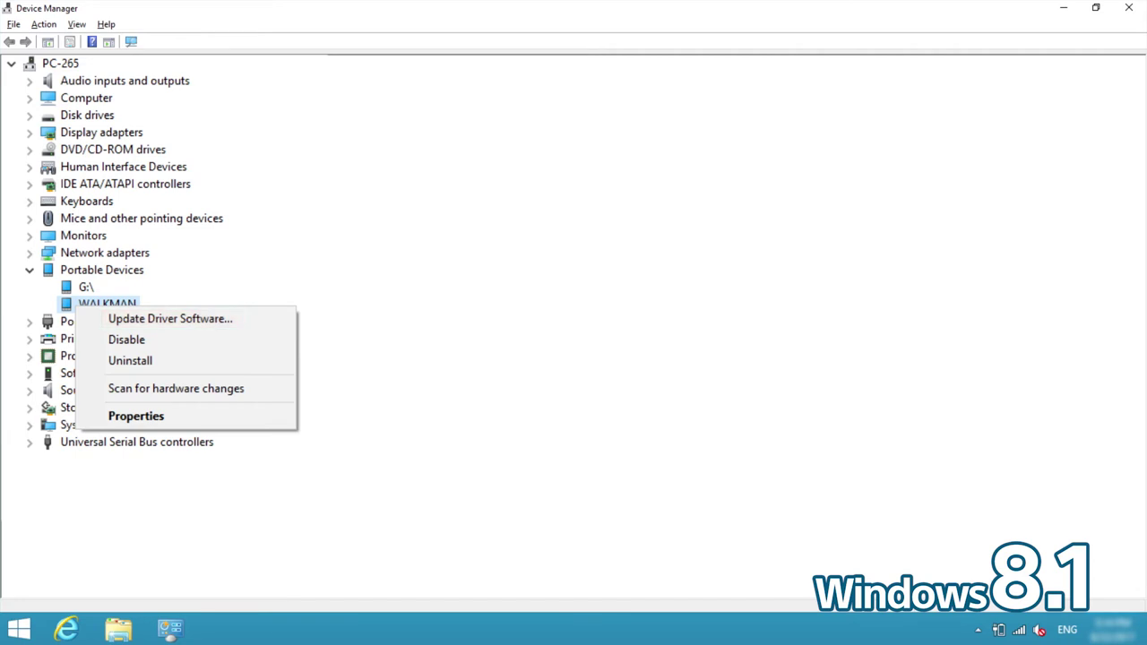
left_click(224, 321)
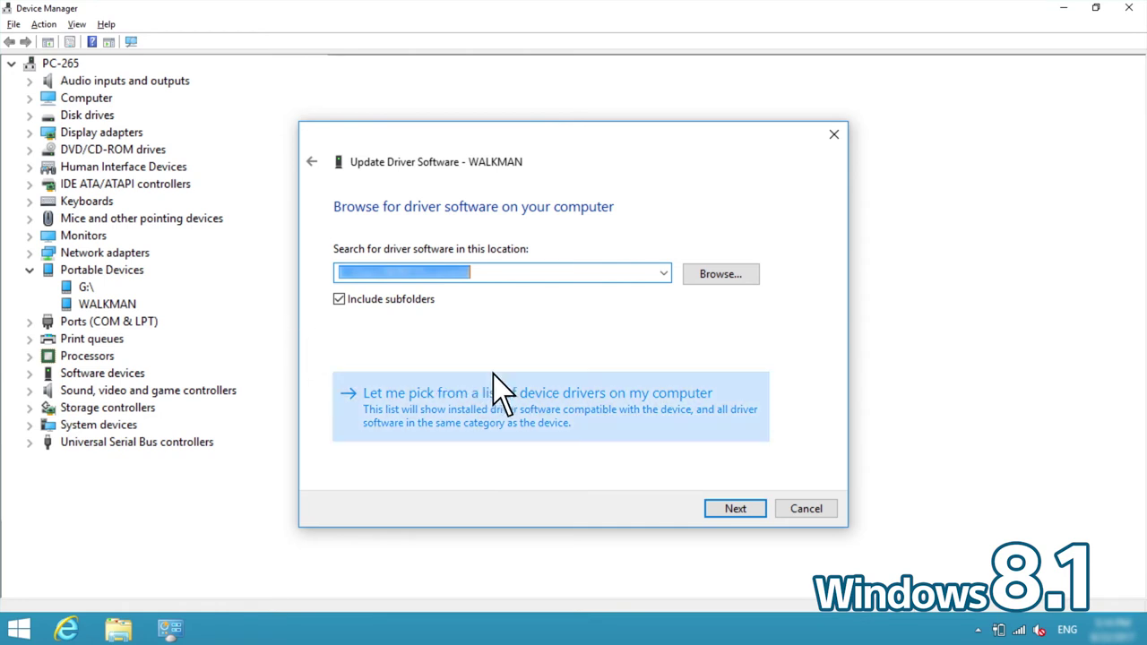
Choose from the computer's device drivers, install USB Mass Storage Device for the WALKMAN, and open the transfer view in Music Center
left_click(598, 414)
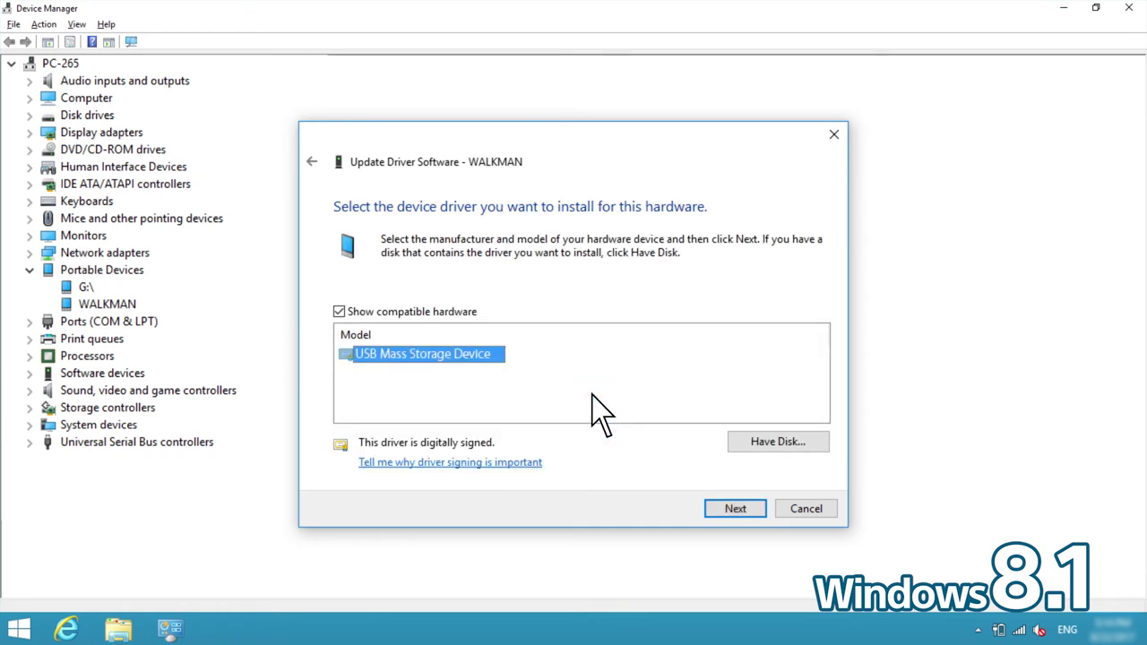
left_click(736, 509)
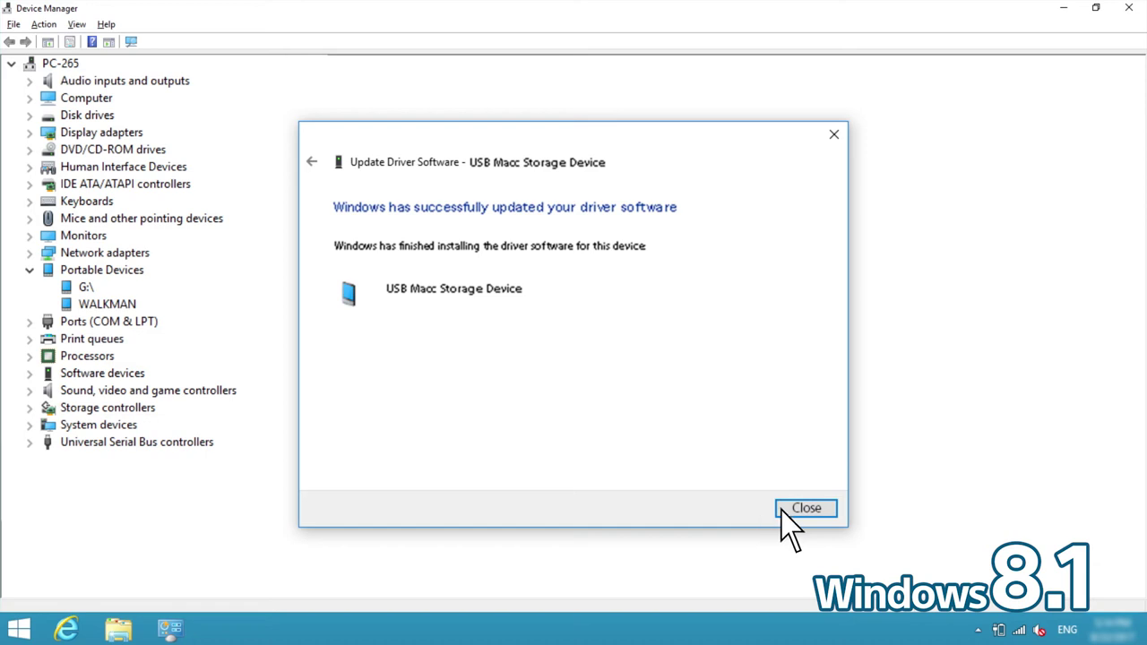
left_click(807, 510)
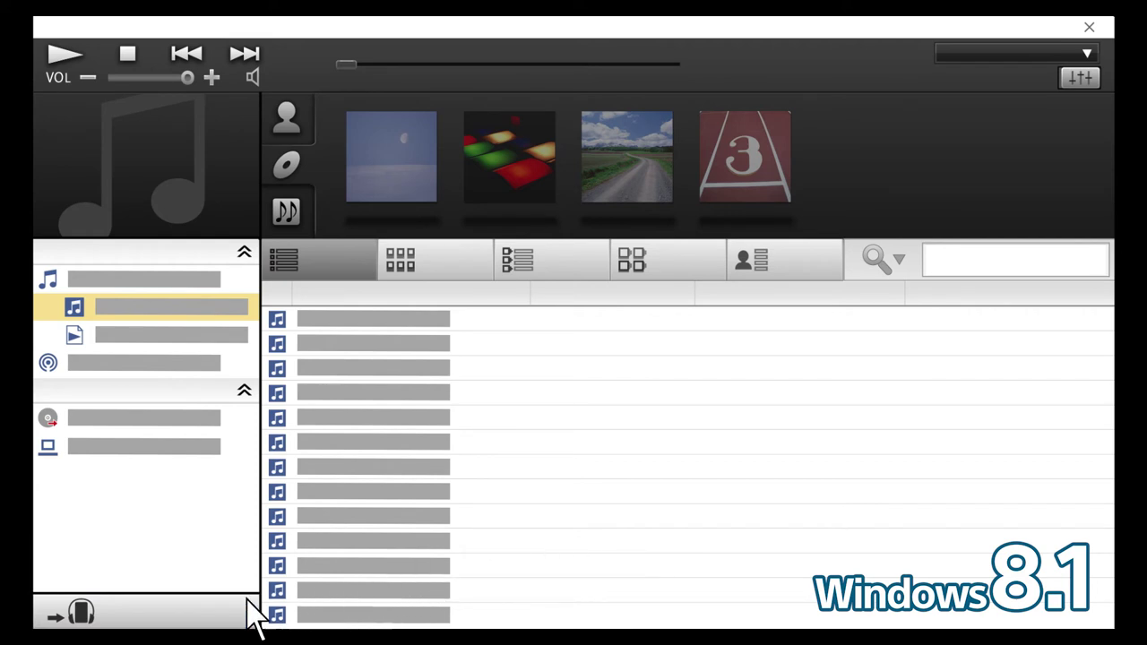
left_click(186, 618)
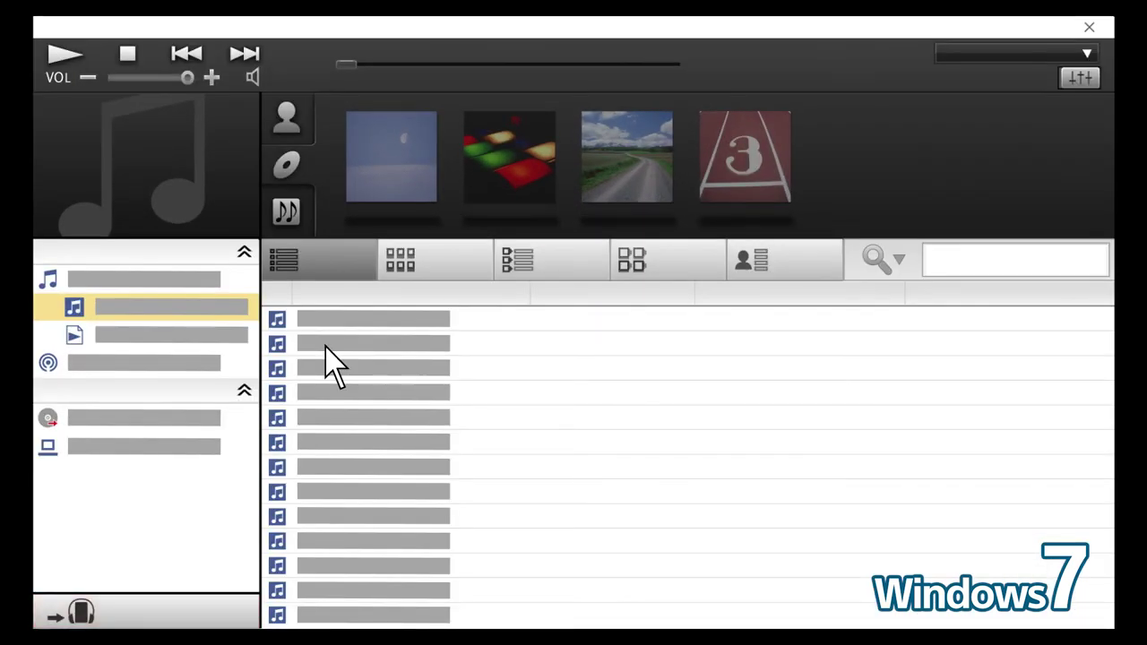
Try to show the transfer view in the music library on Windows 7, and view the WALKMAN storage from This PC
left_click(182, 612)
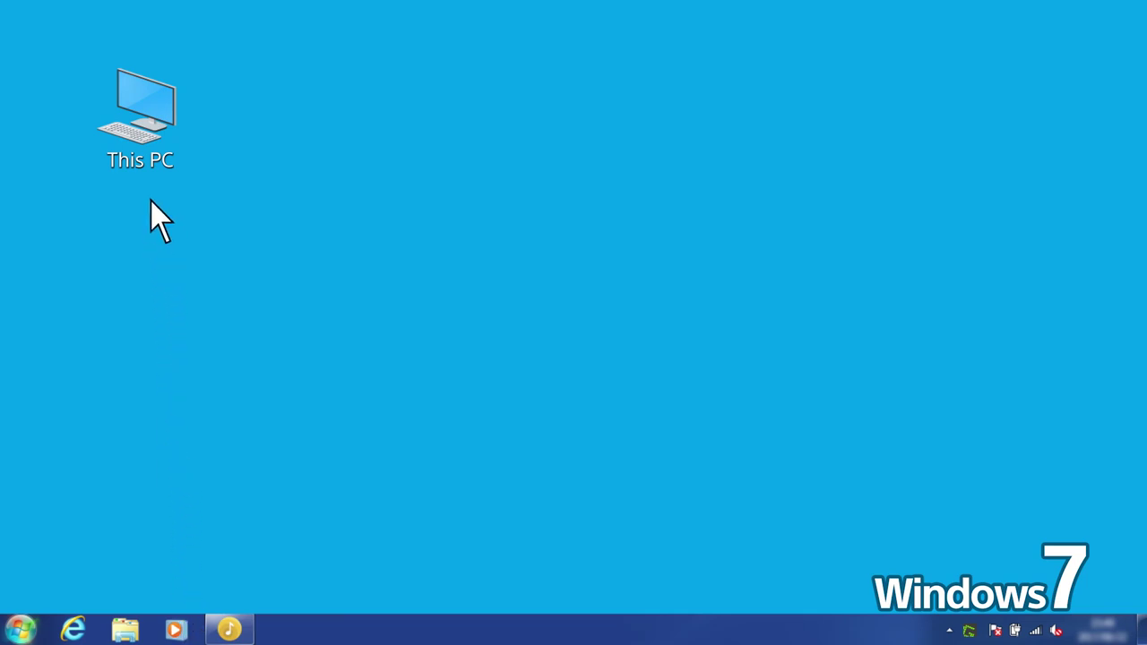
double_click(148, 167)
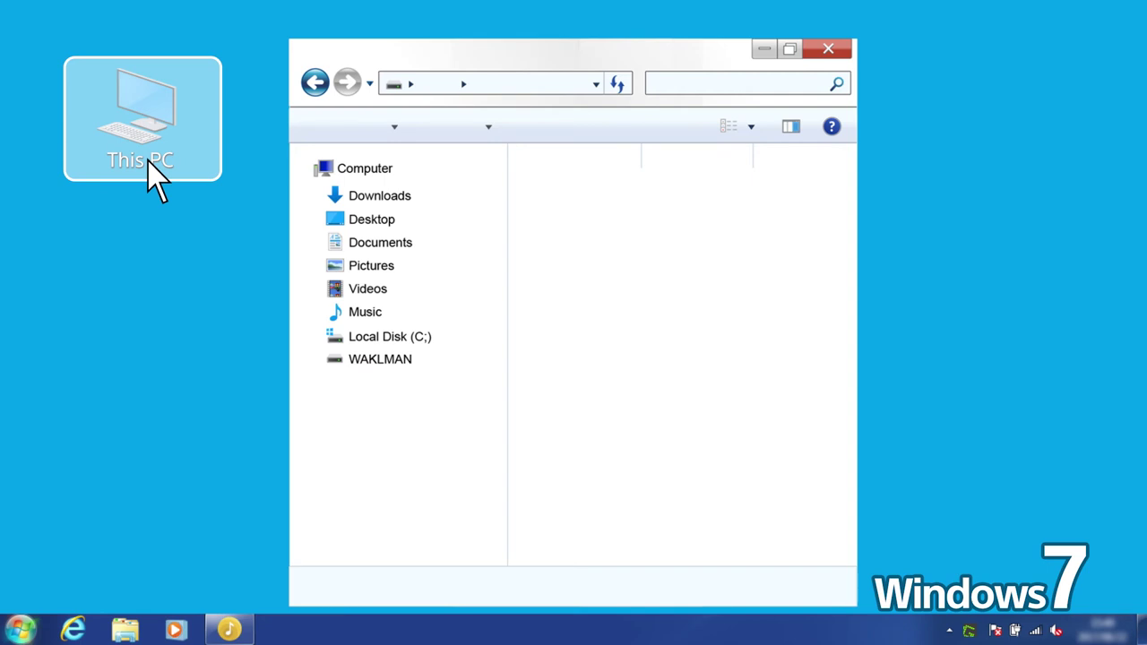
left_click(413, 362)
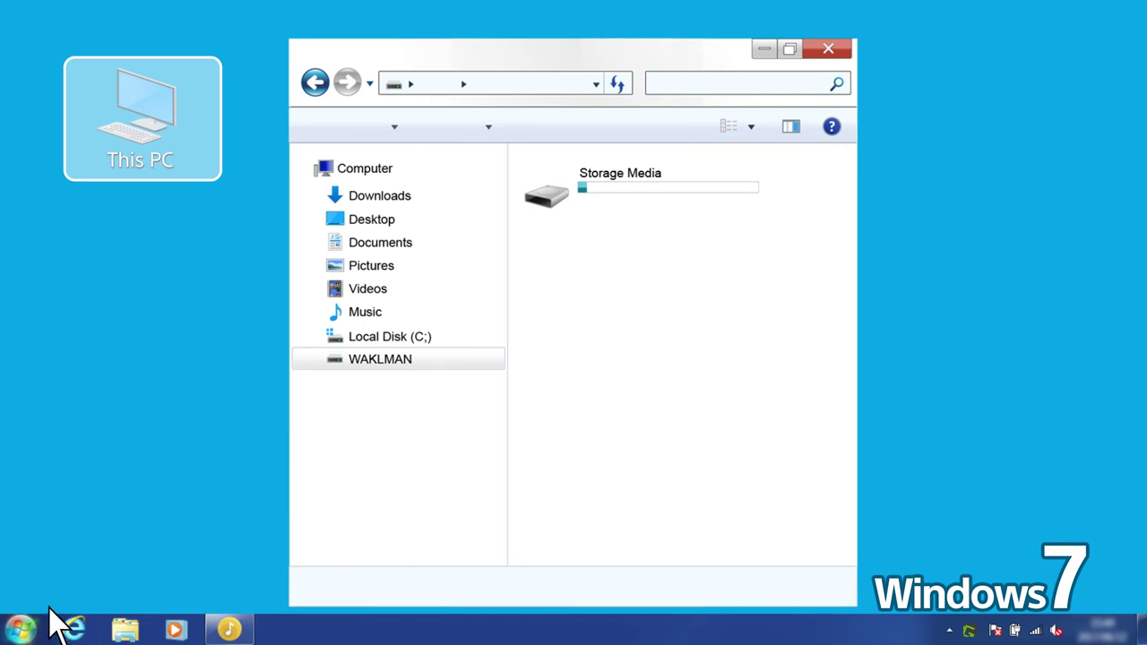
Open Device Manager from the System page of the Windows 7 Control Panel
left_click(20, 630)
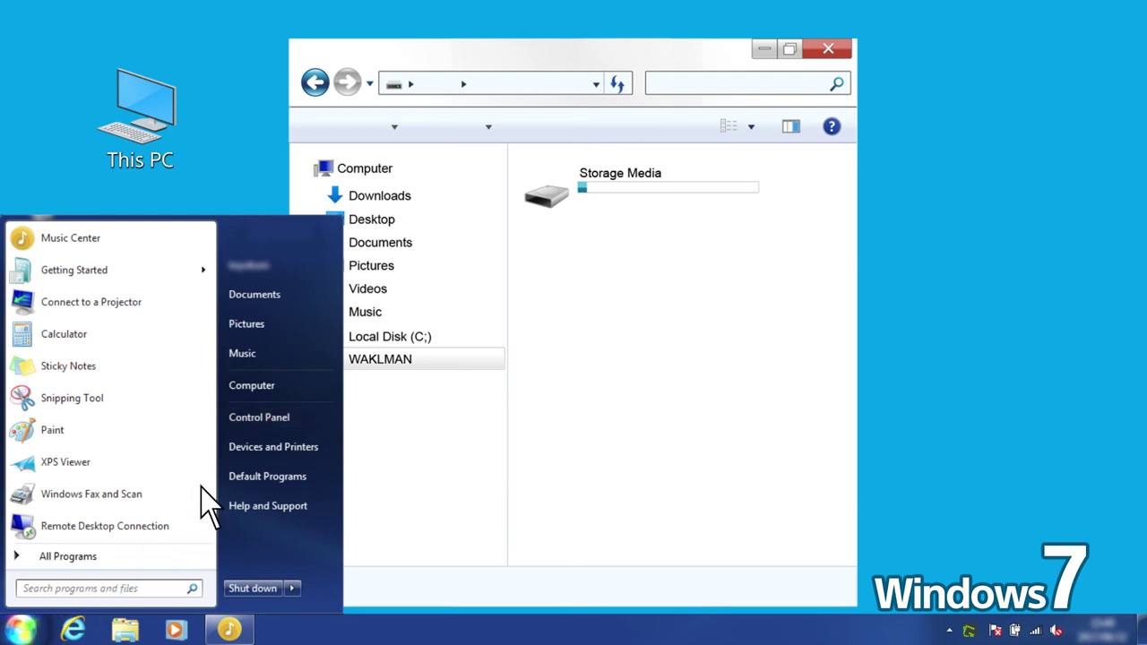
left_click(259, 417)
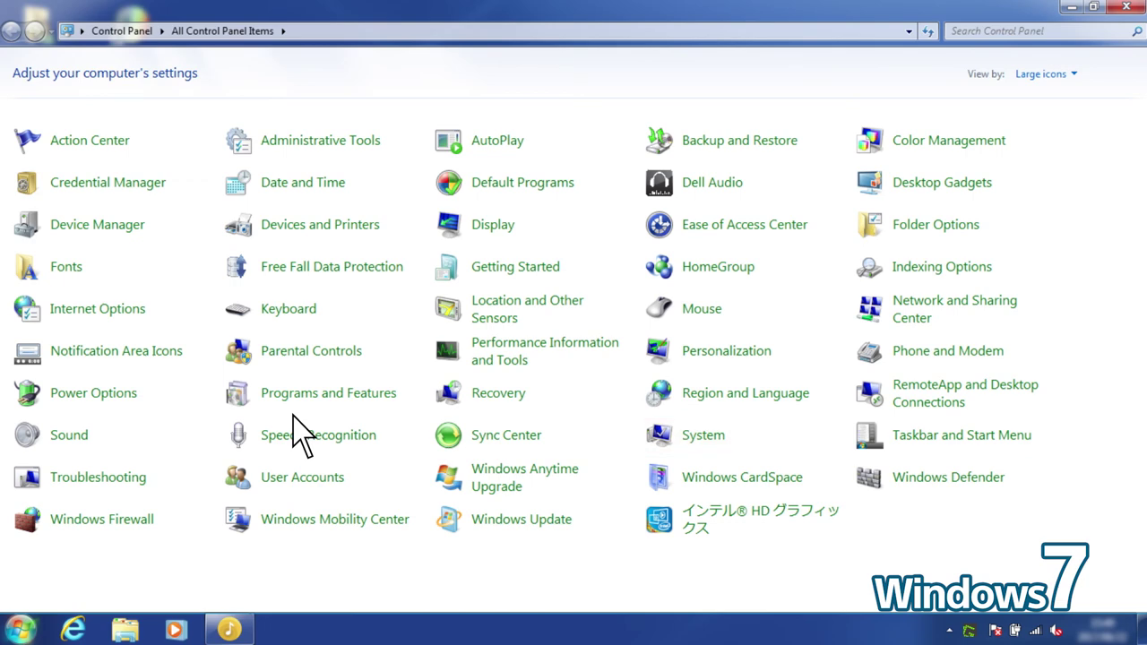
left_click(704, 435)
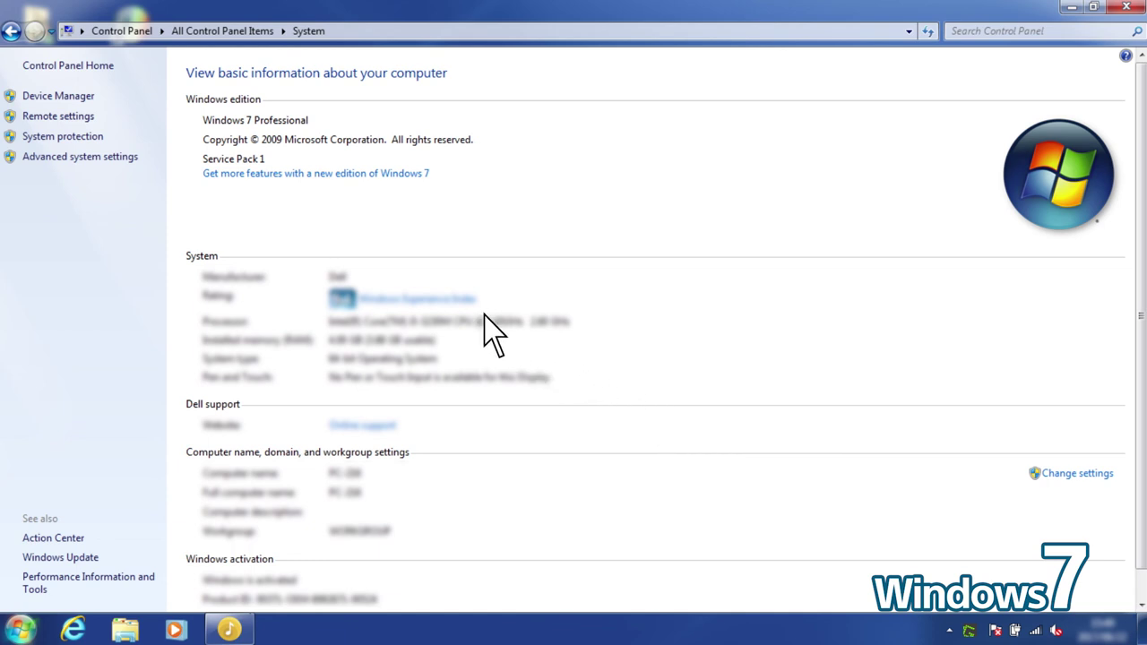
left_click(93, 98)
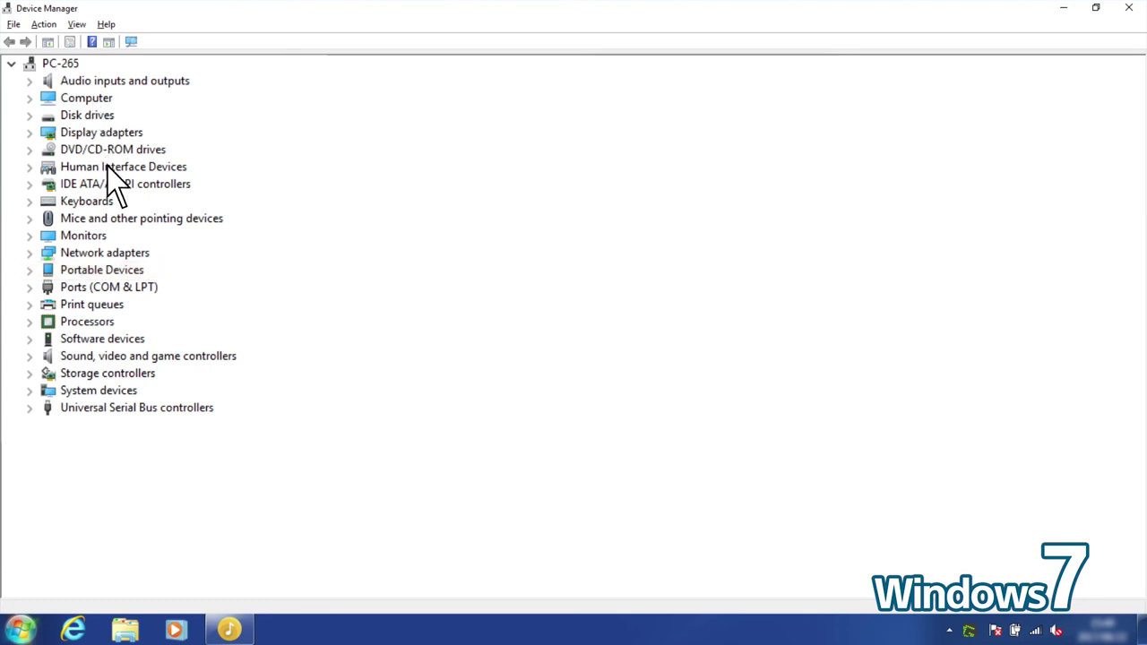
Expand Portable Devices and start a driver software update for the WALKMAN
double_click(134, 271)
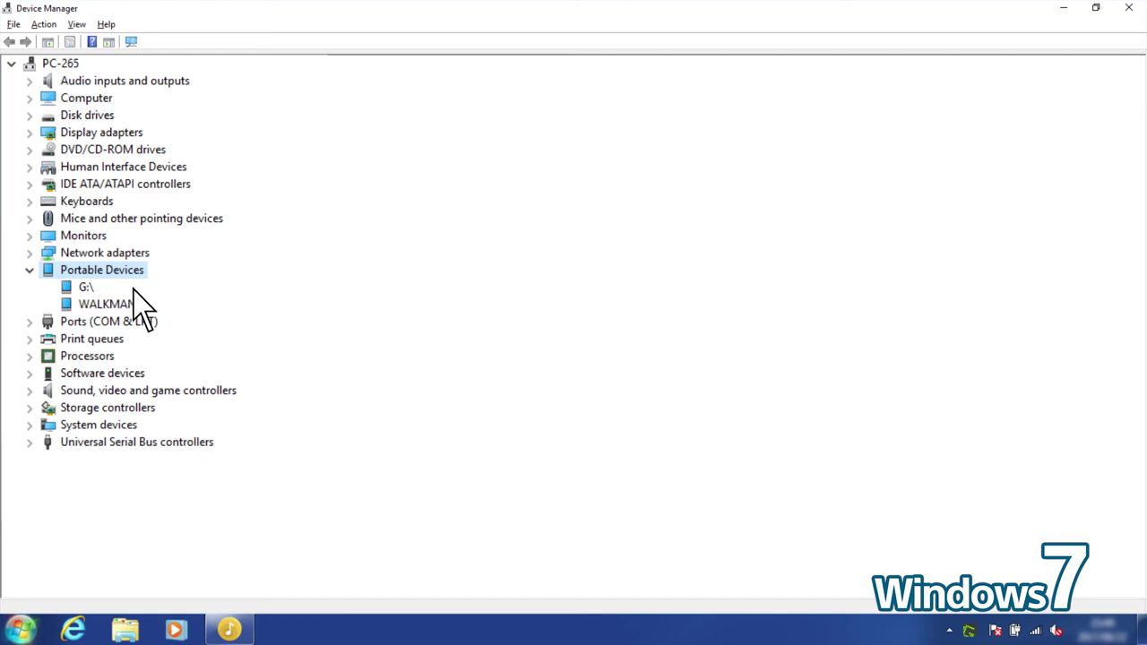
right_click(137, 307)
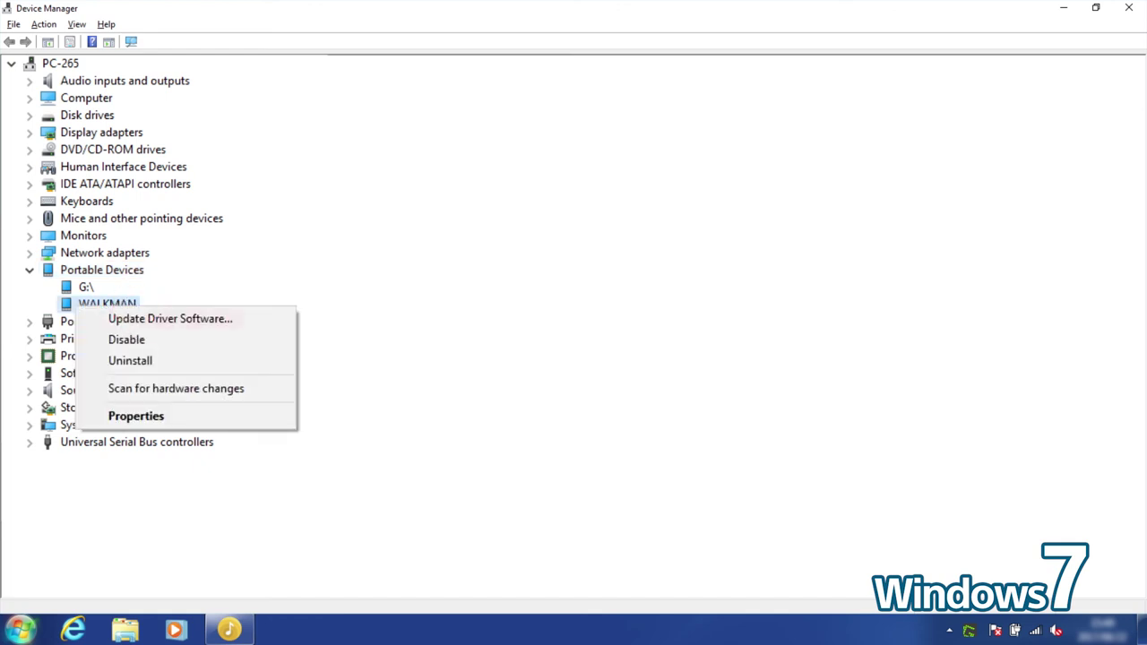
left_click(235, 324)
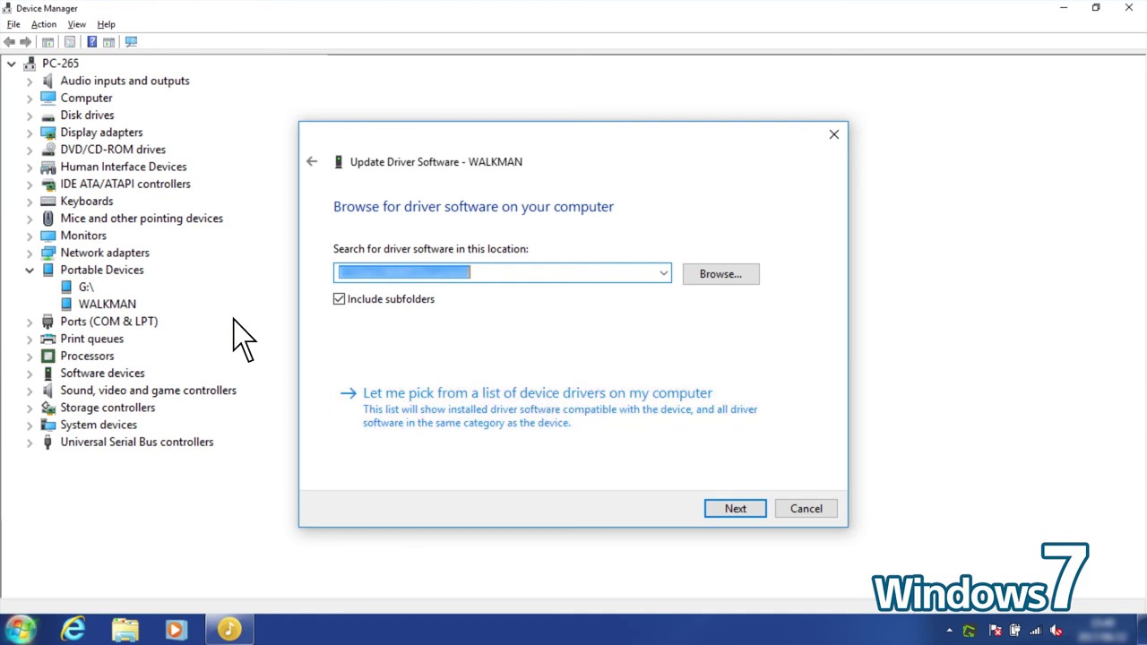
Install the USB Mass Storage Device driver picked from the computer's driver list and display the Walkman transfer view in Music Center
left_click(599, 413)
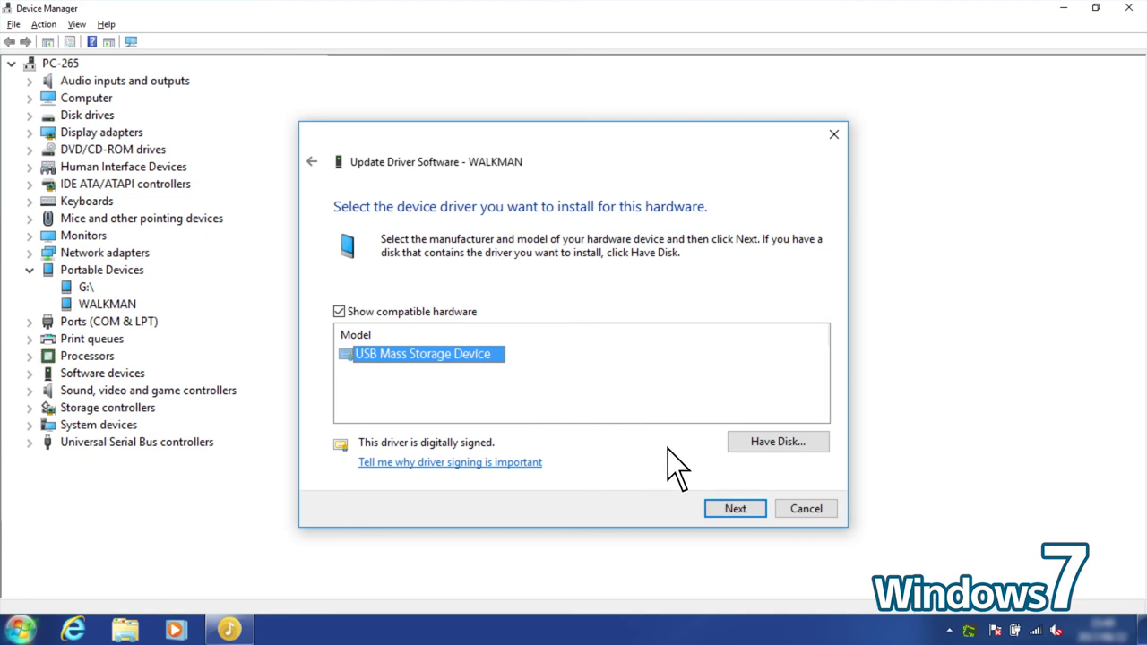
left_click(751, 508)
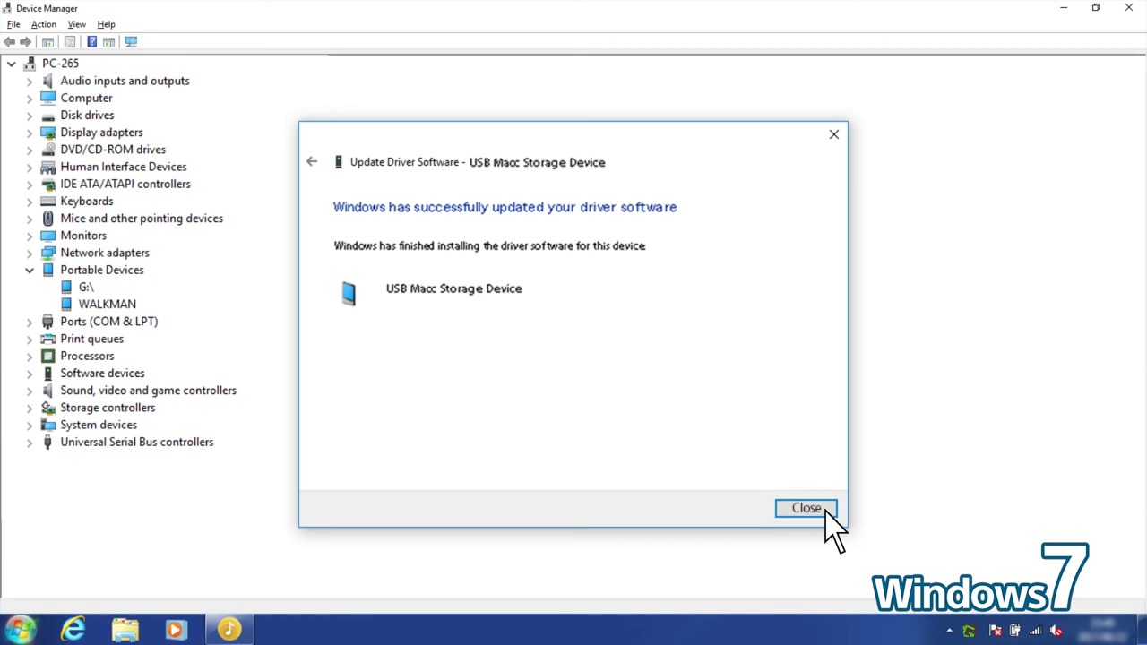
left_click(807, 508)
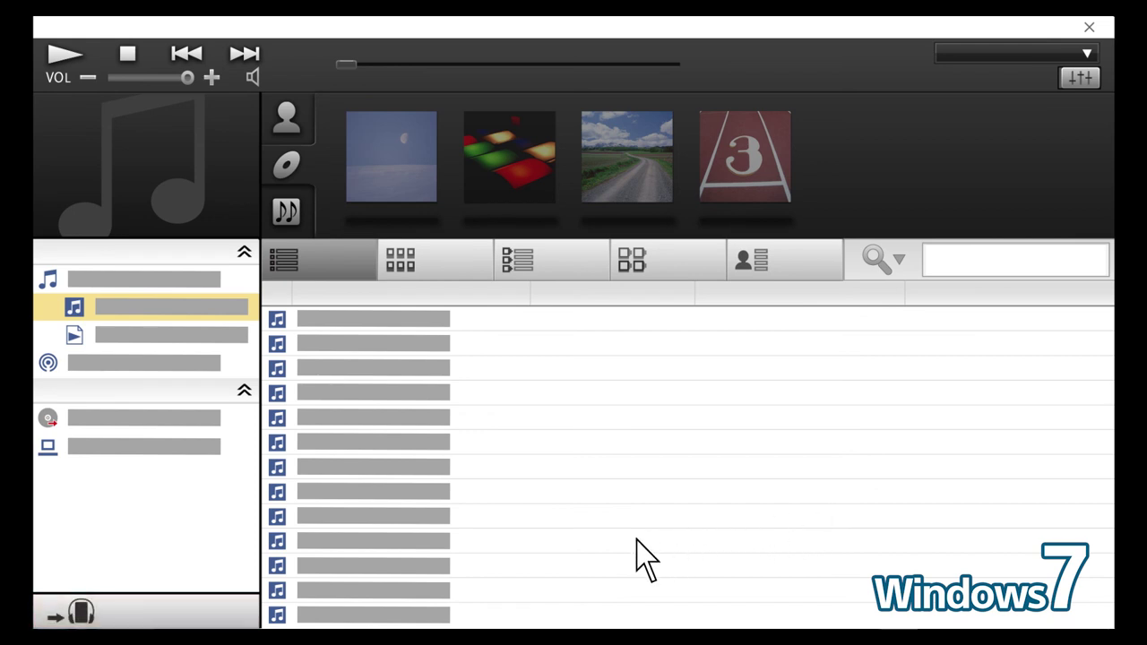
left_click(184, 617)
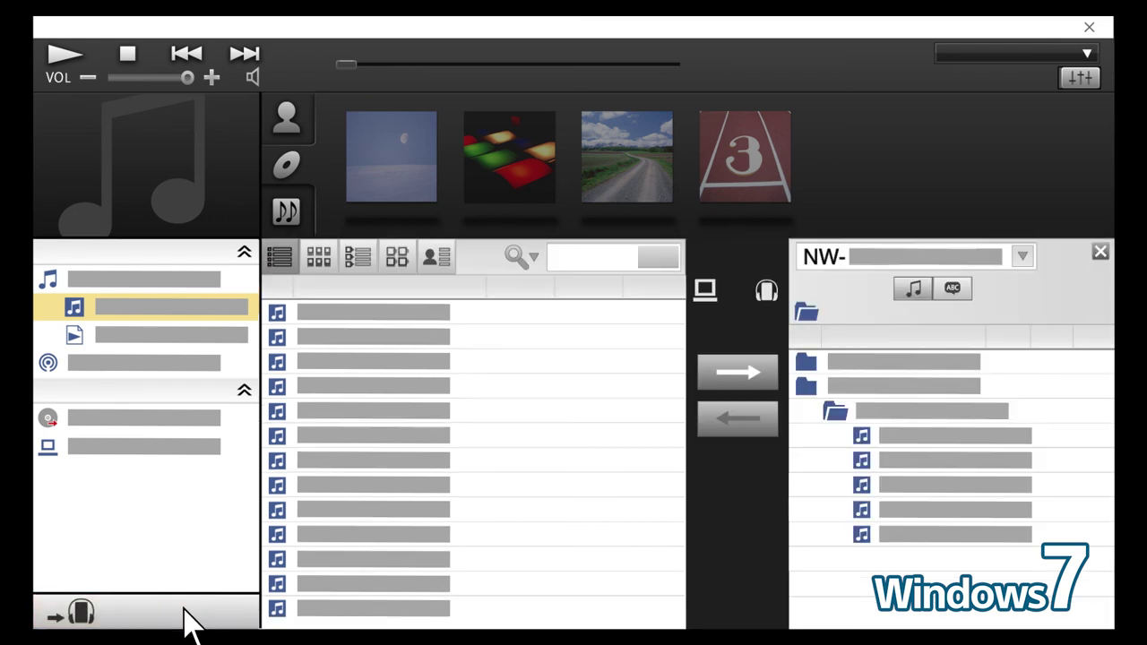